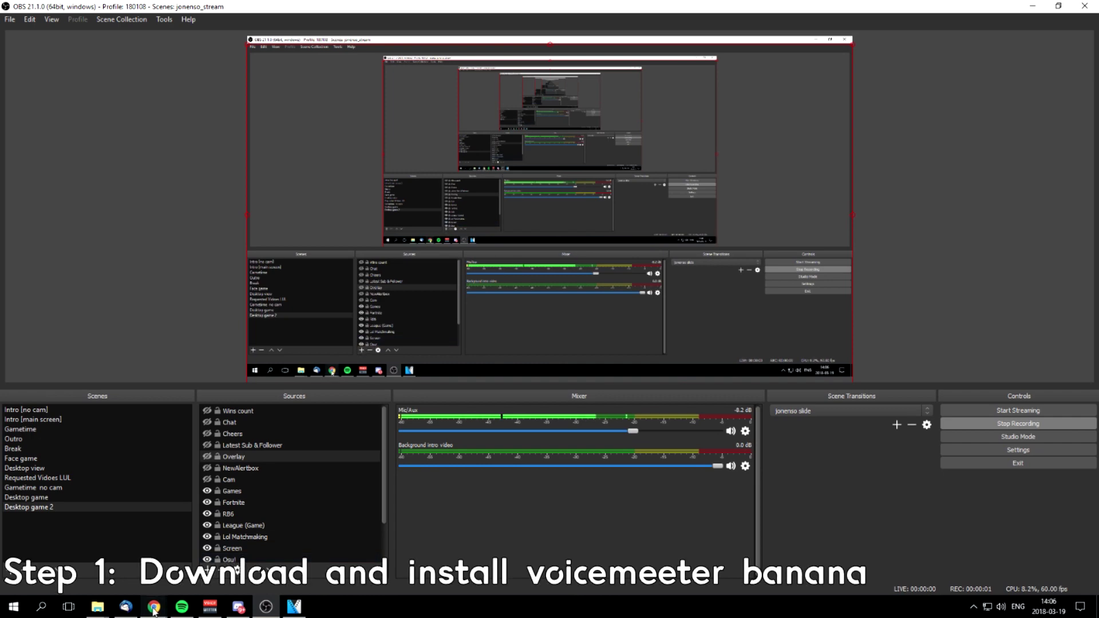
# Bring the VB-Audio Voicemeeter Banana page in Chrome to the front, leaving OBS Studio
pyautogui.click(215, 550)
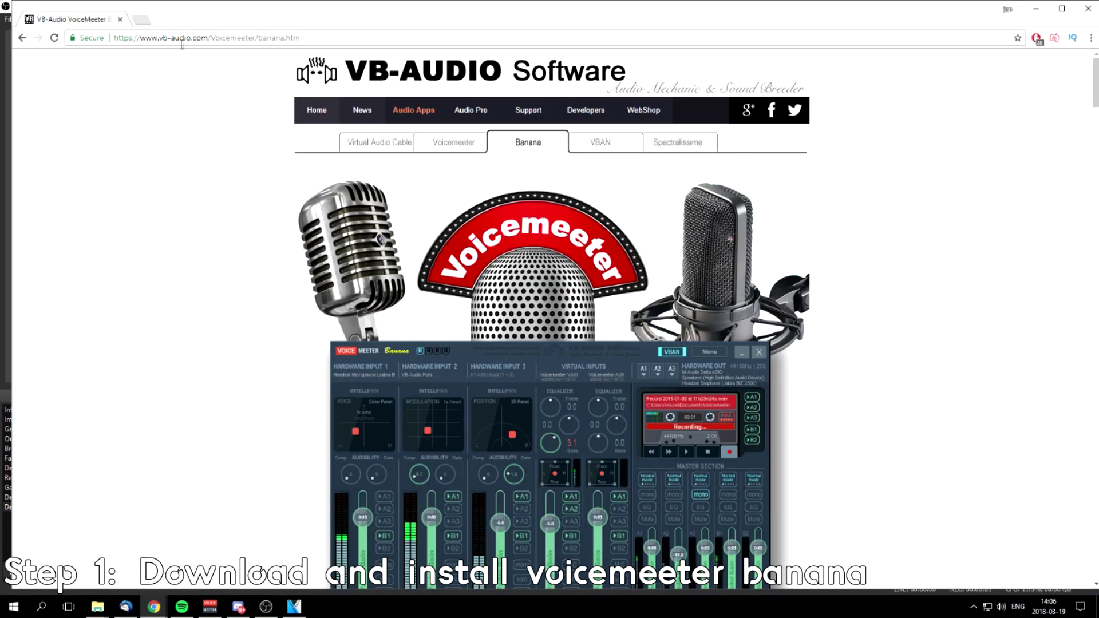
# In a new tab, run a Google search for 'voicemeeter banana' from the 'voice' autocomplete suggestion
pyautogui.click(144, 21)
pyautogui.click(437, 245)
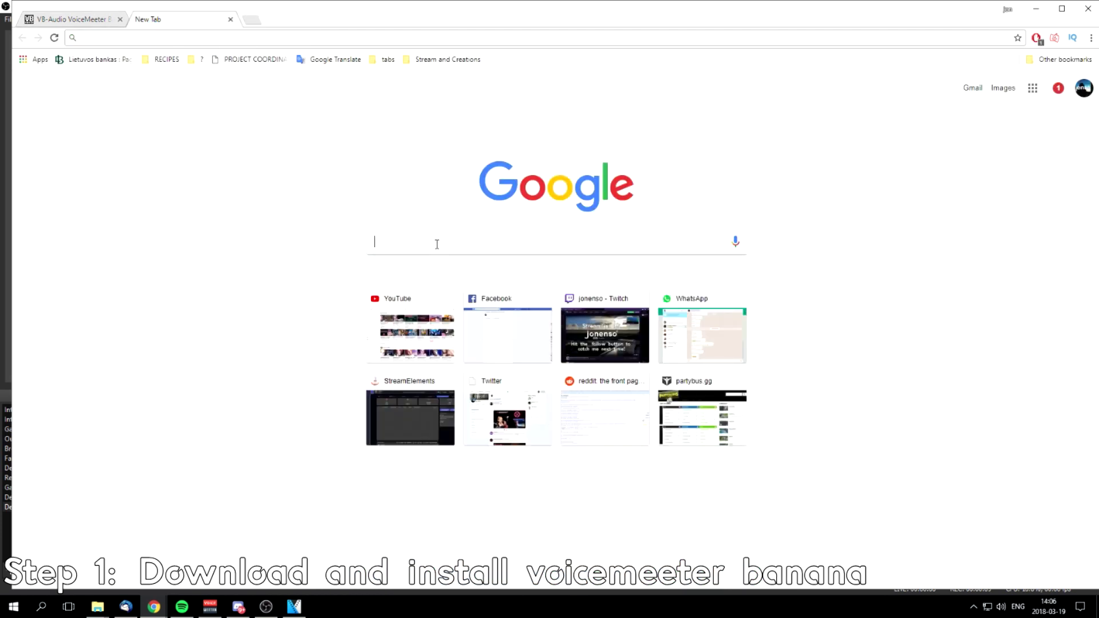
pyautogui.write('voice')
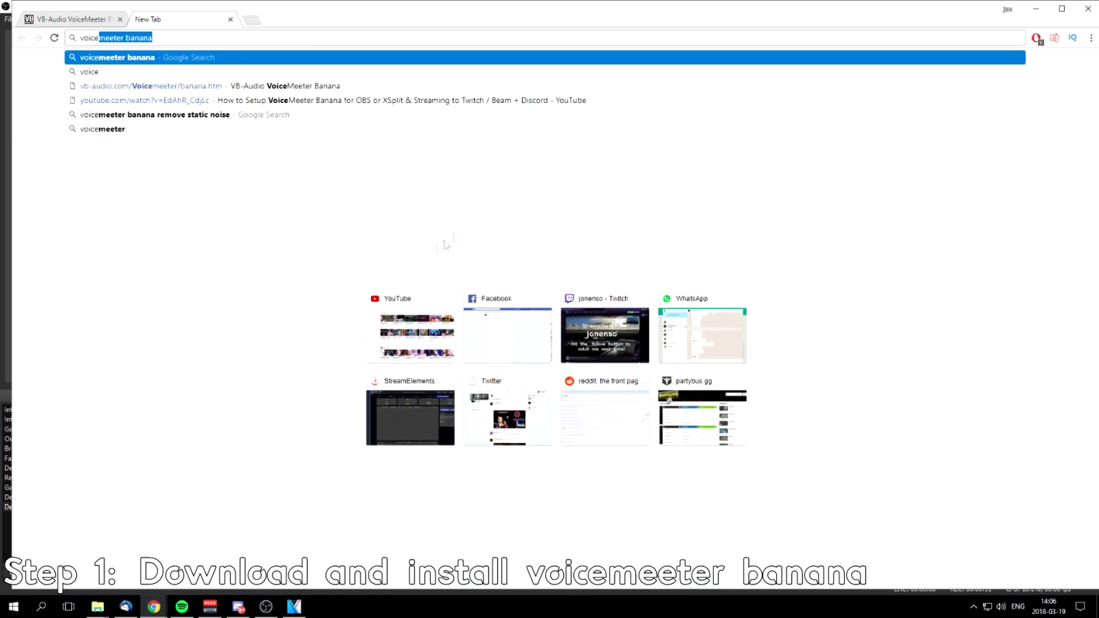
pyautogui.press('Return')
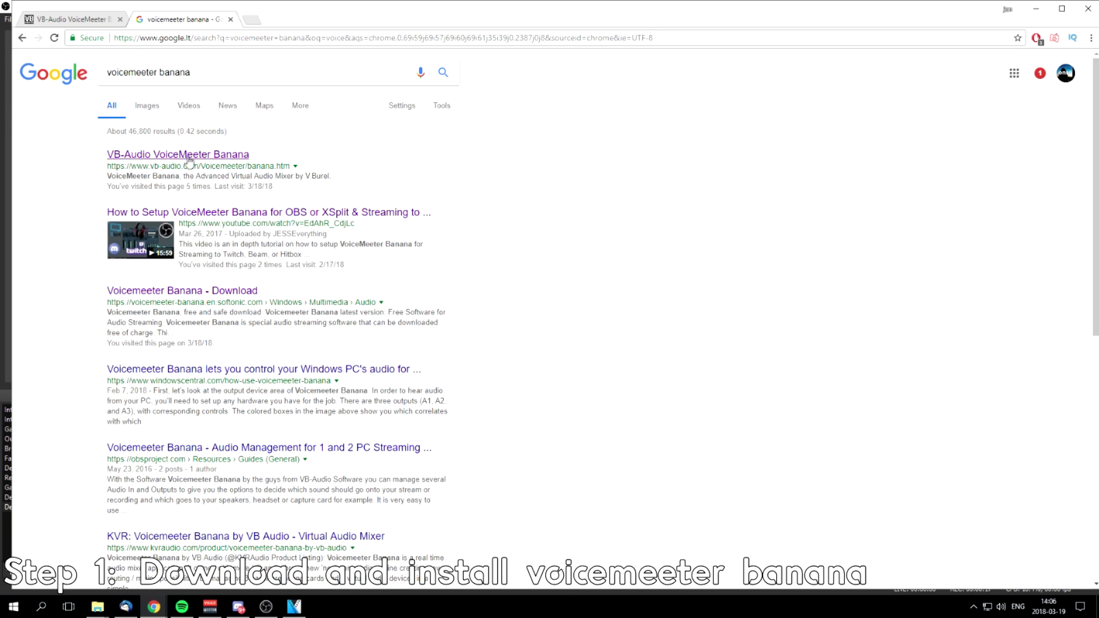
# Open the VB-Audio VoiceMeeter Banana result and highlight the '2.0.4.0 (EXE file)' download text
pyautogui.click(188, 155)
pyautogui.scroll(-8, 382, 344)
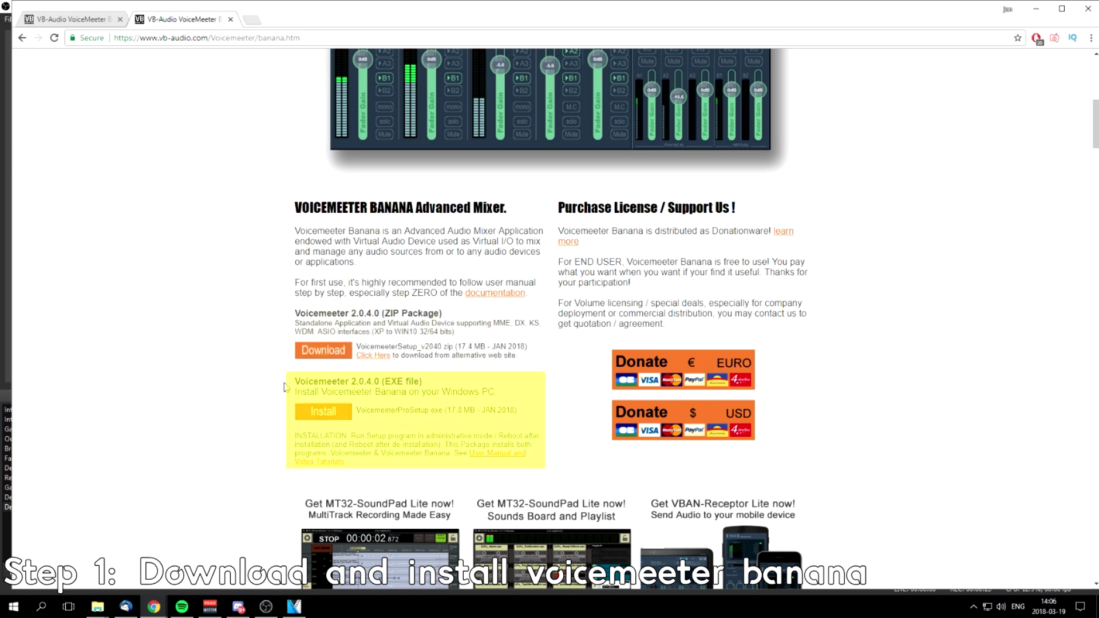
pyautogui.moveTo(351, 382); pyautogui.dragTo(294, 381)
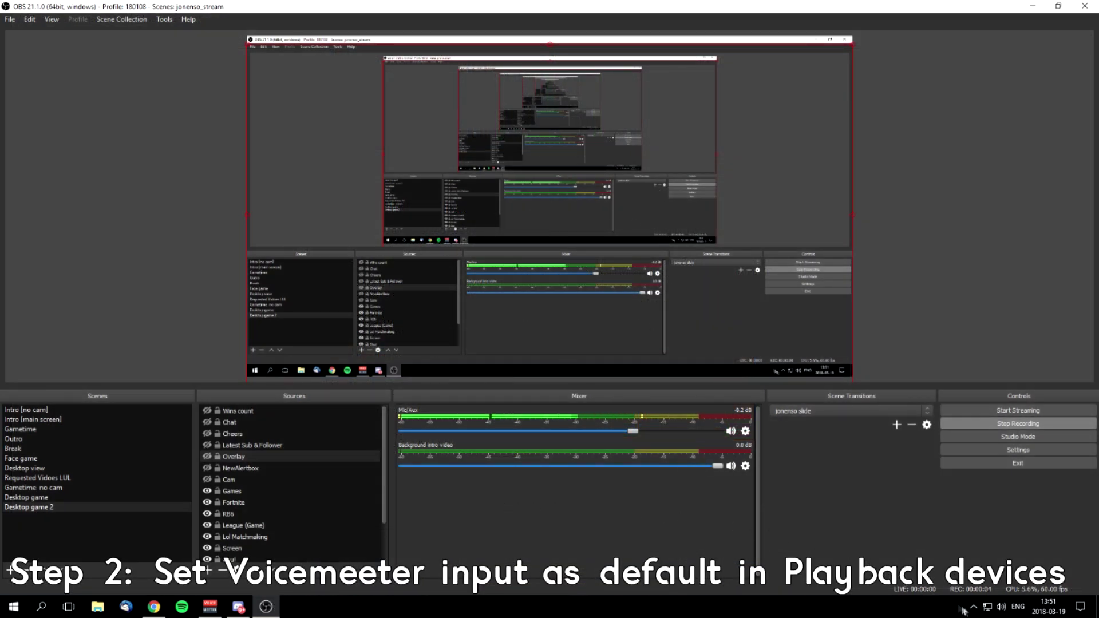
# Set VoiceMeeter Input as the default Windows playback device from the tray Playback devices list
pyautogui.rightClick(999, 606)
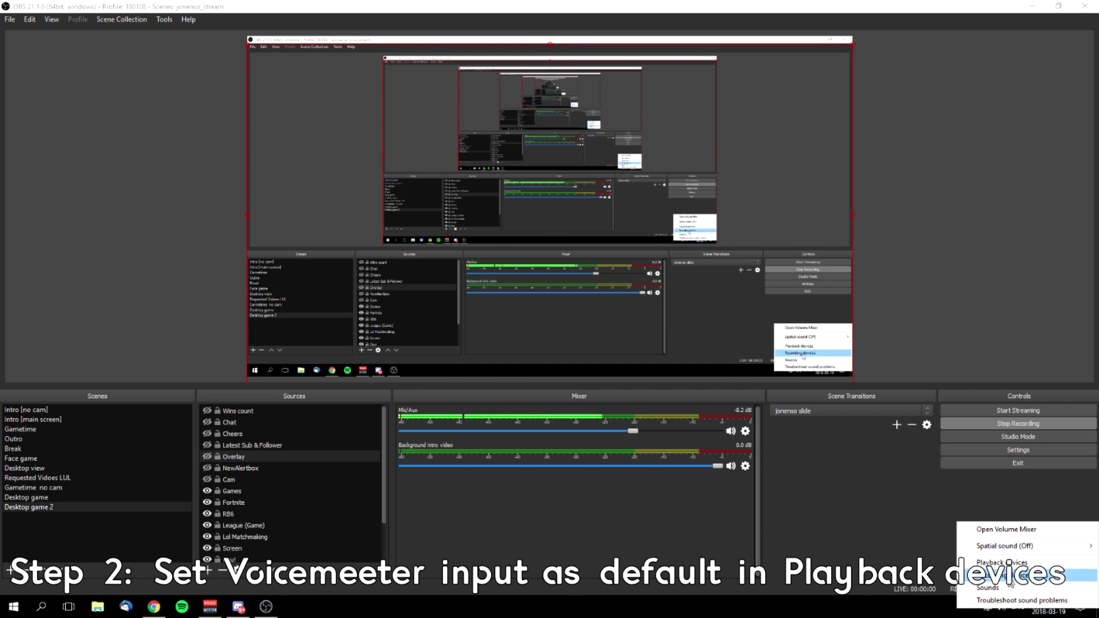
pyautogui.click(1002, 563)
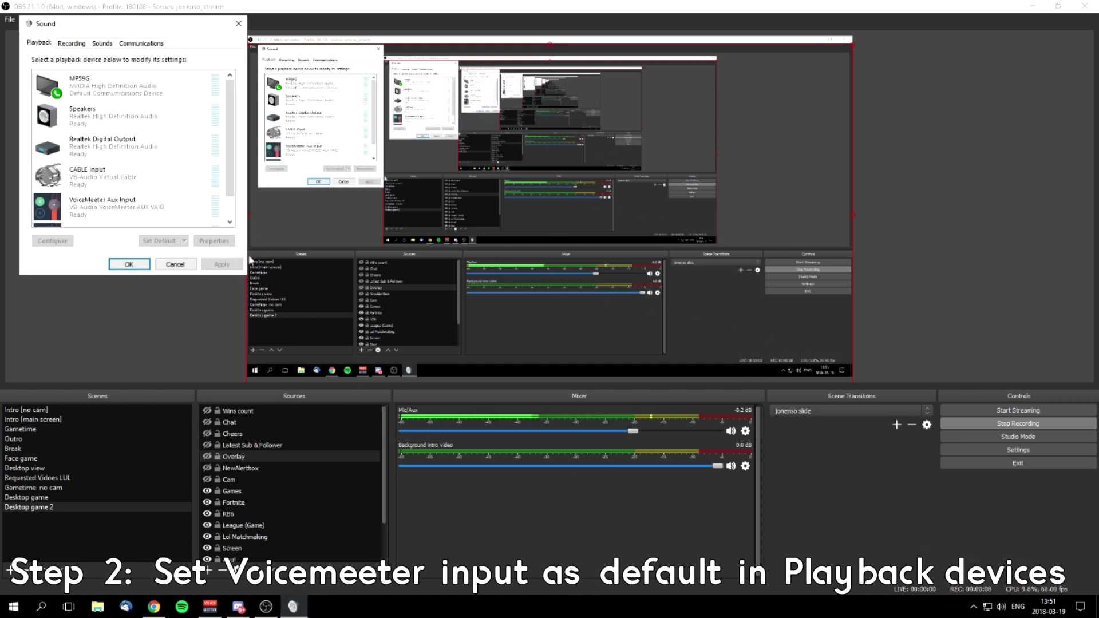
pyautogui.click(115, 223)
pyautogui.click(147, 240)
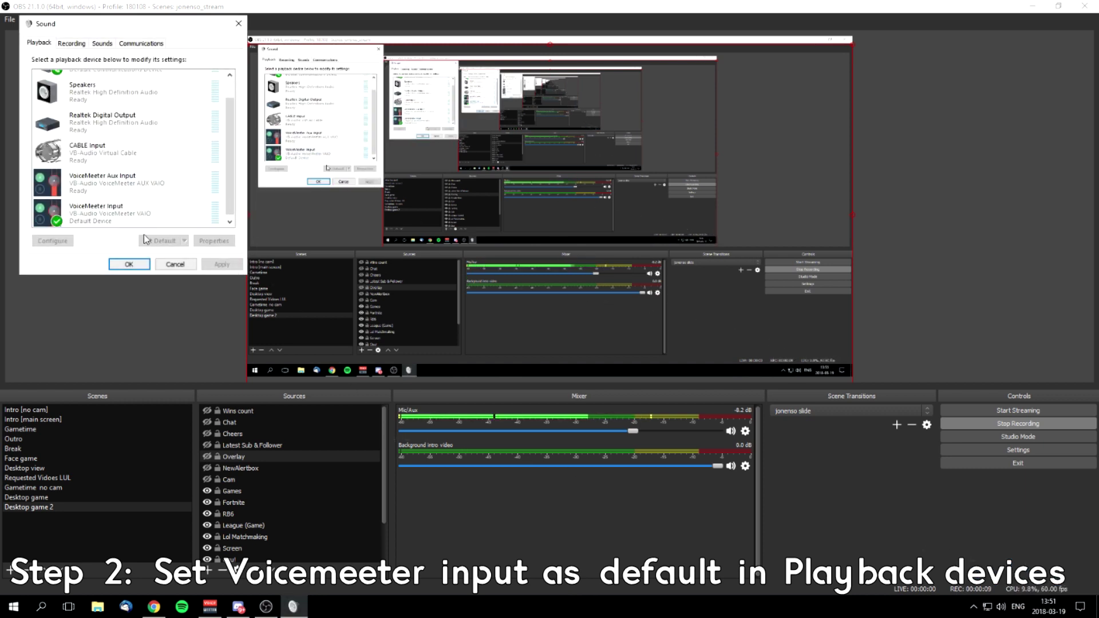
pyautogui.click(109, 212)
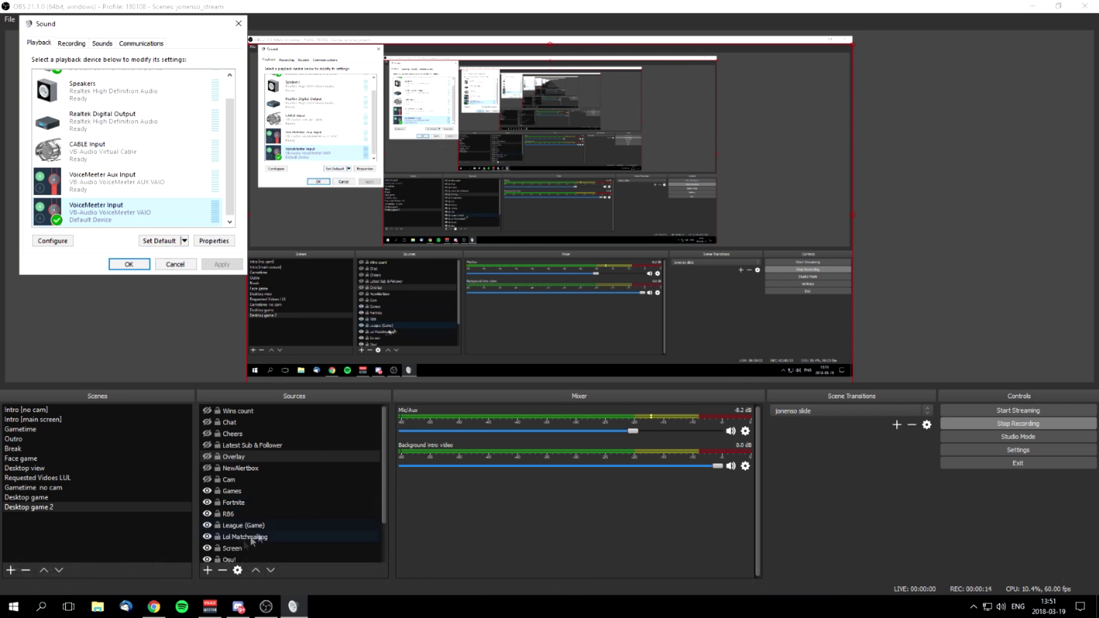
# Keep WDM Realtek Microphone on the Microphone strip, then show the Discord strip's input device list
pyautogui.click(210, 607)
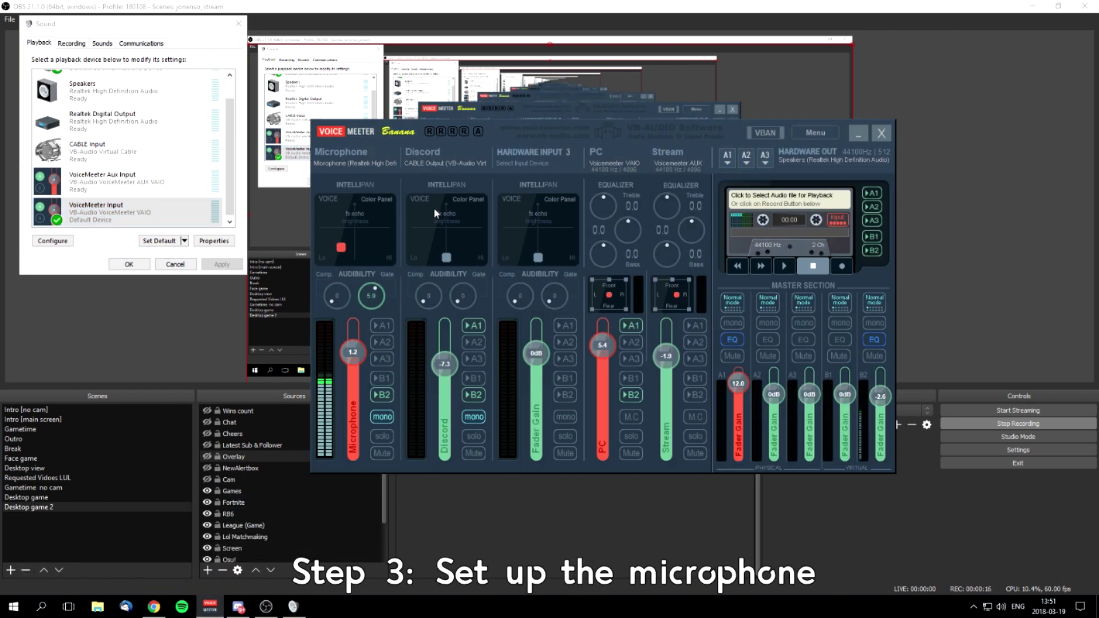
pyautogui.click(349, 165)
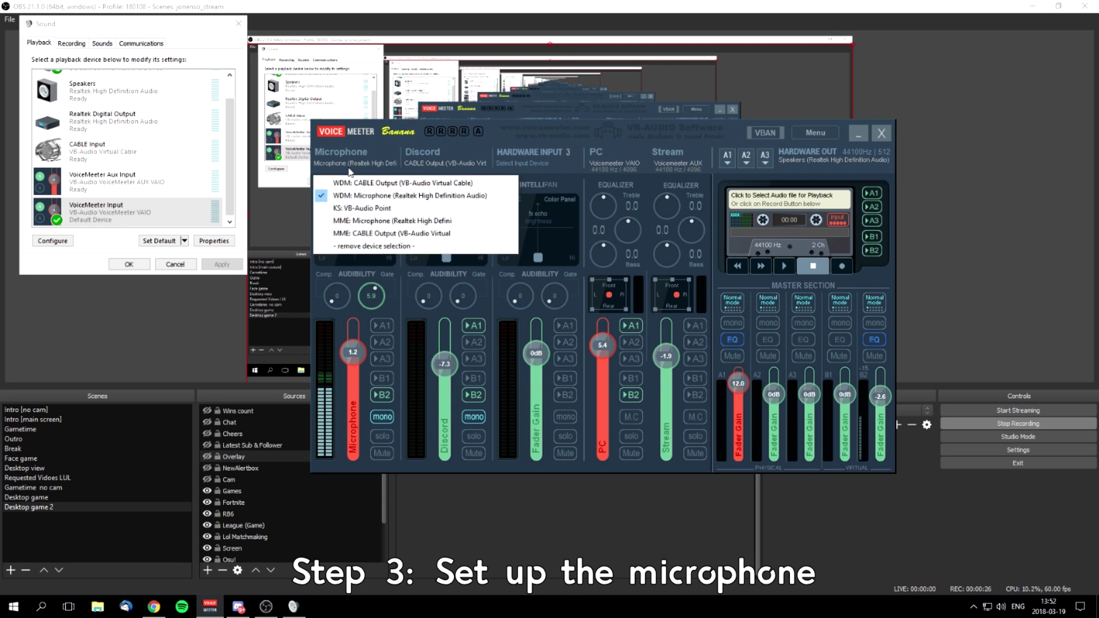
pyautogui.click(391, 197)
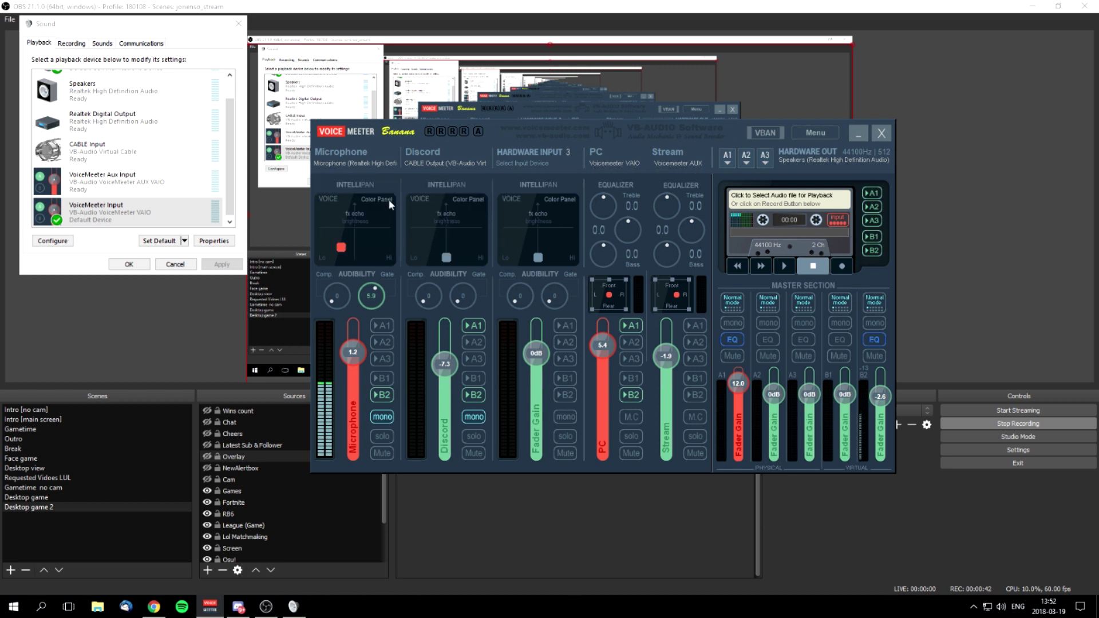
pyautogui.click(434, 164)
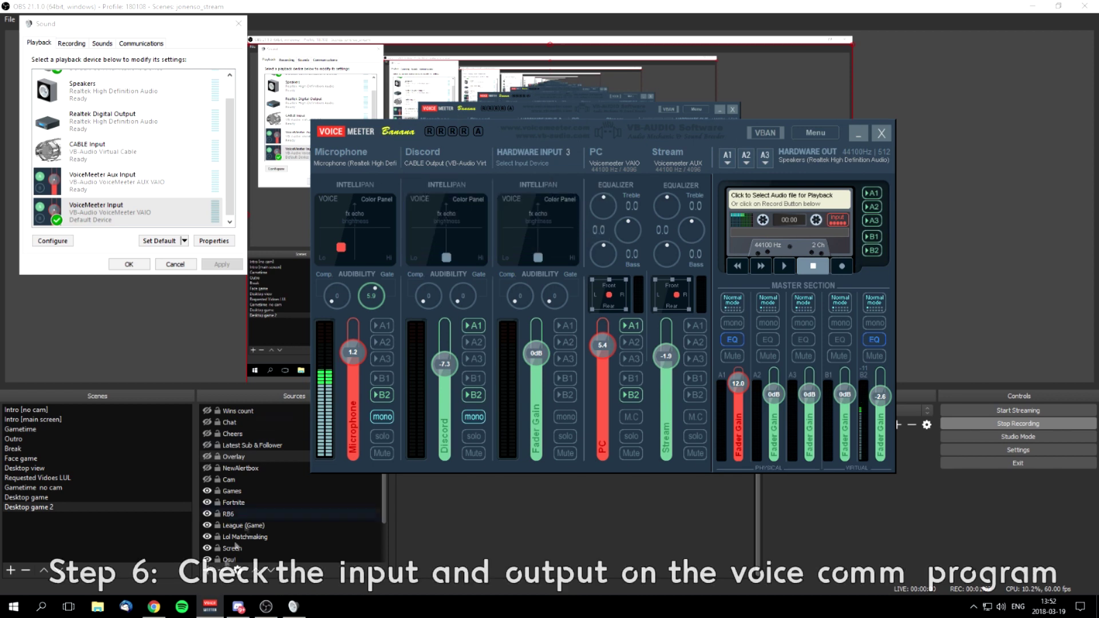
# Check Discord's Voice & Video settings: Realtek microphone input, CABLE Input output; then return to Voicemeeter
pyautogui.click(238, 607)
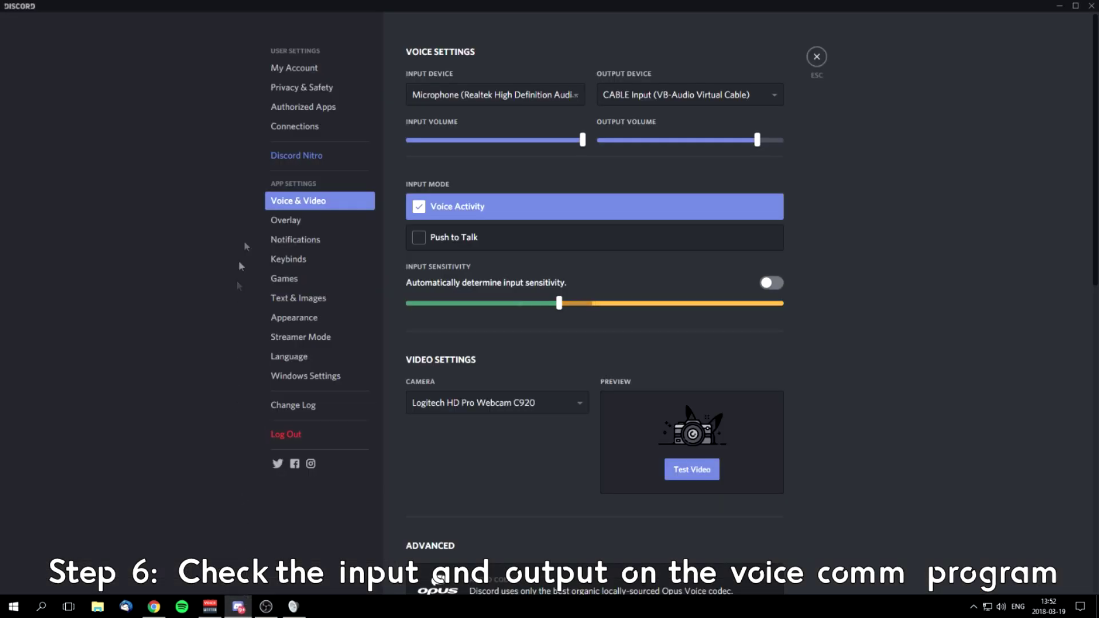
pyautogui.click(816, 56)
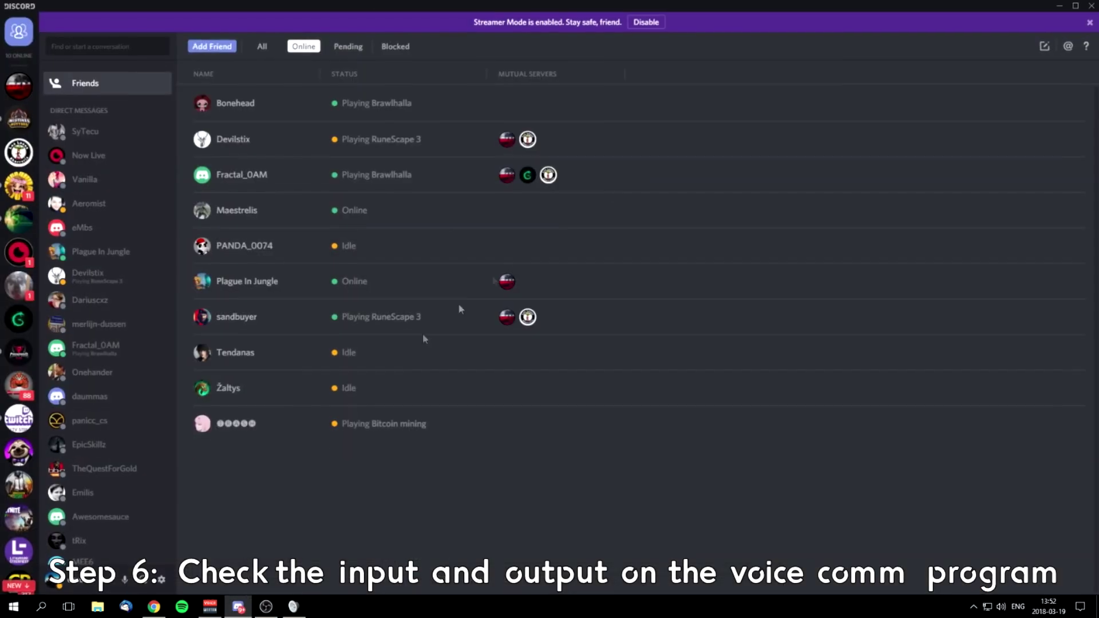
pyautogui.click(163, 582)
pyautogui.click(312, 210)
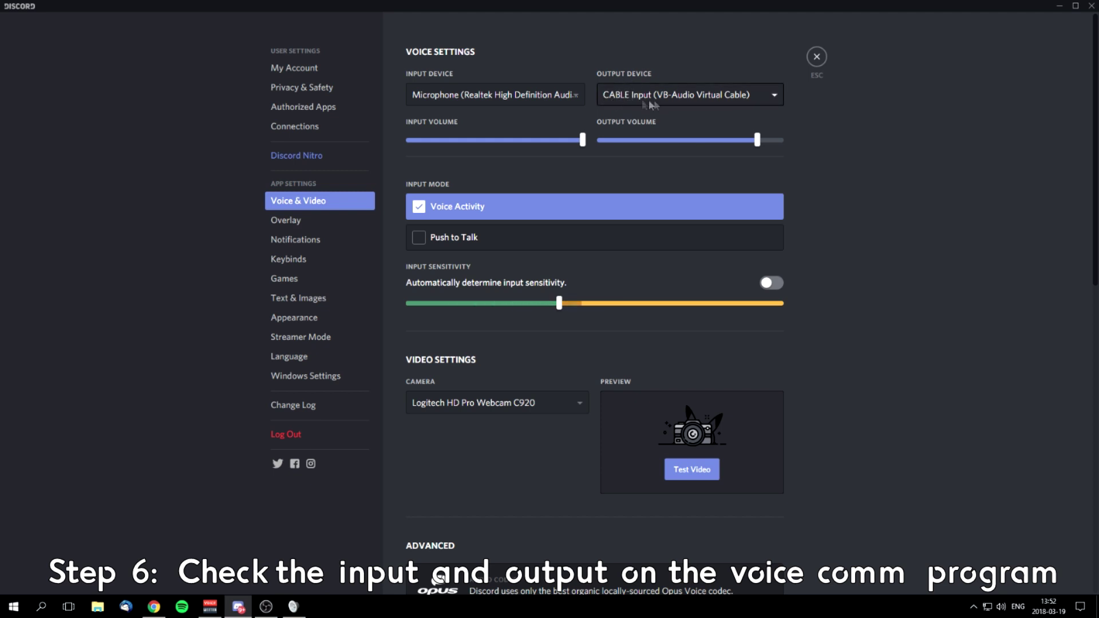
pyautogui.click(210, 608)
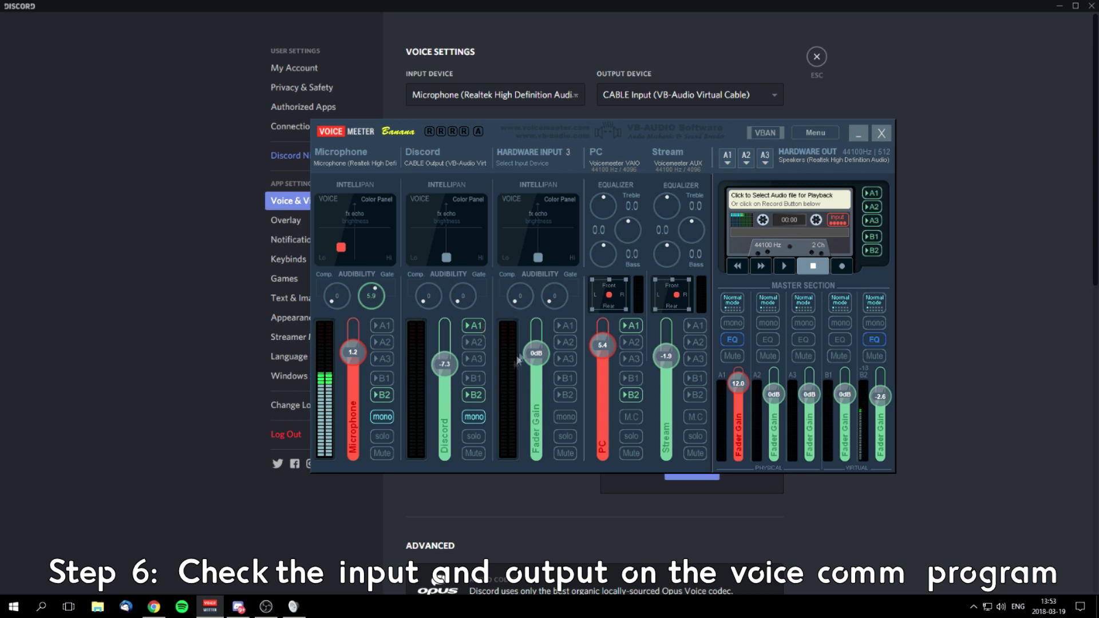
# Route the Discord strip to the B2 bus and show the A1 hardware output device list
pyautogui.click(470, 395)
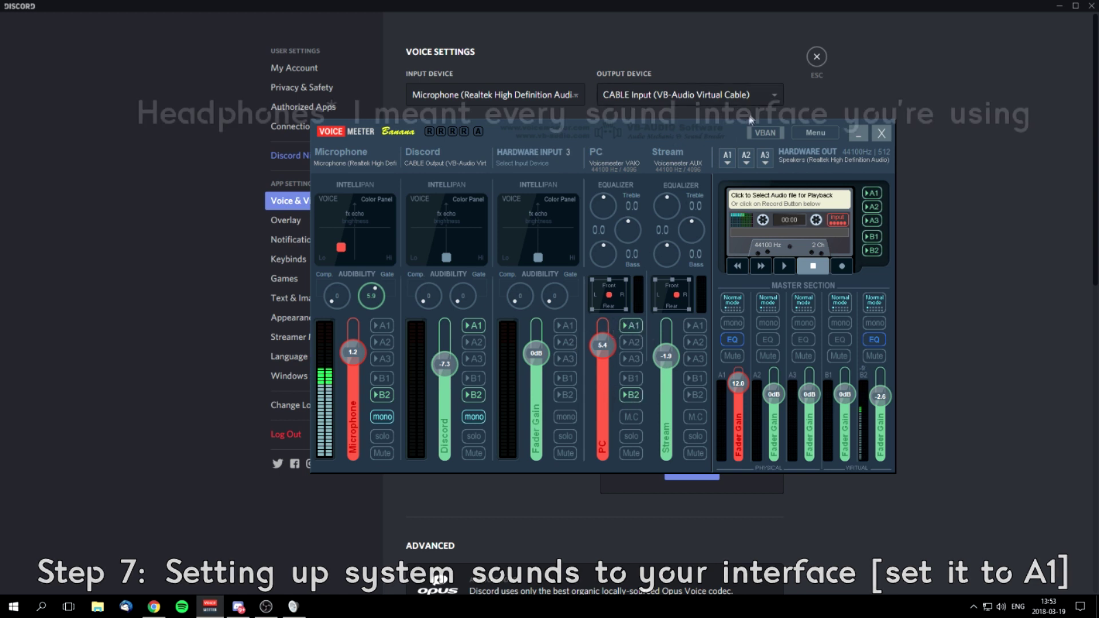
pyautogui.click(728, 160)
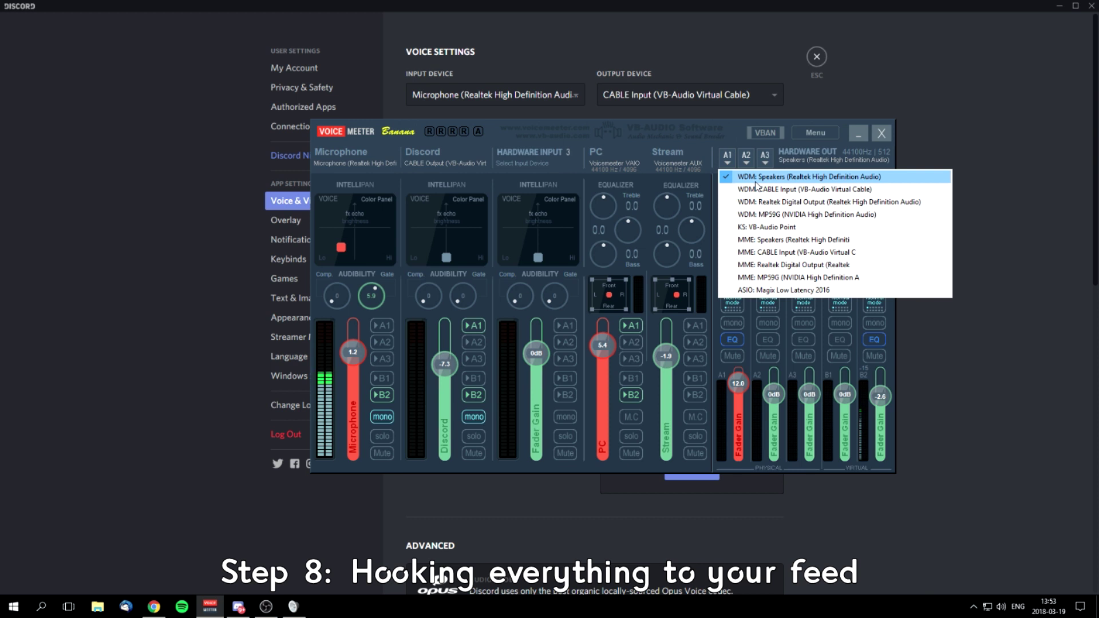
# Dismiss the A1 device list, keeping Speakers (Realtek High Definition Audio) as the output
pyautogui.click(731, 136)
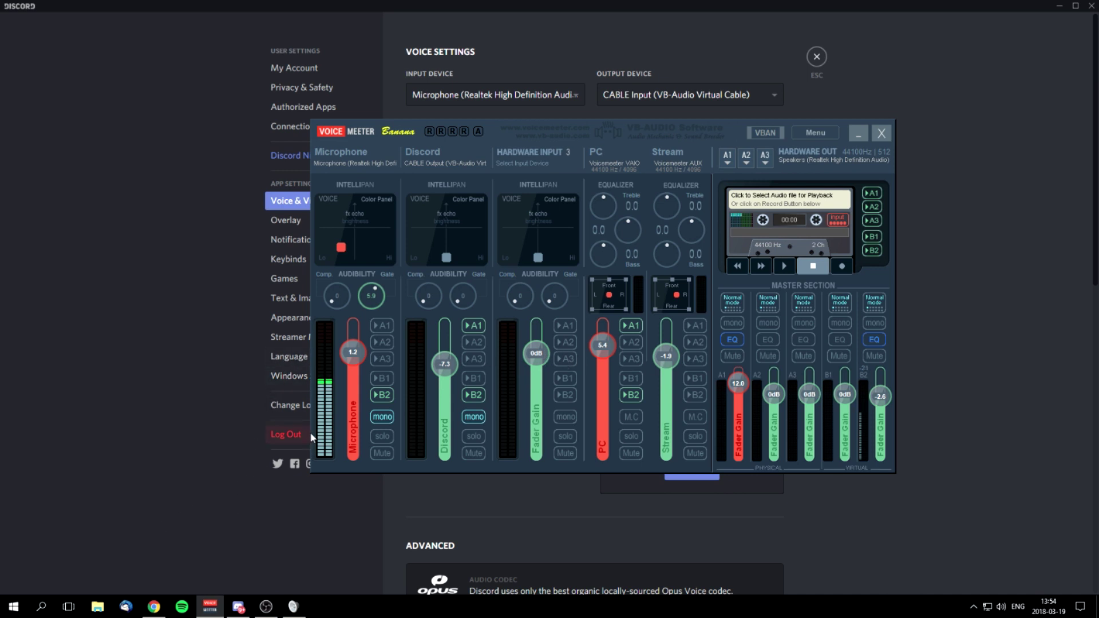
# Load youtube.com in a new Chrome tab
pyautogui.click(154, 606)
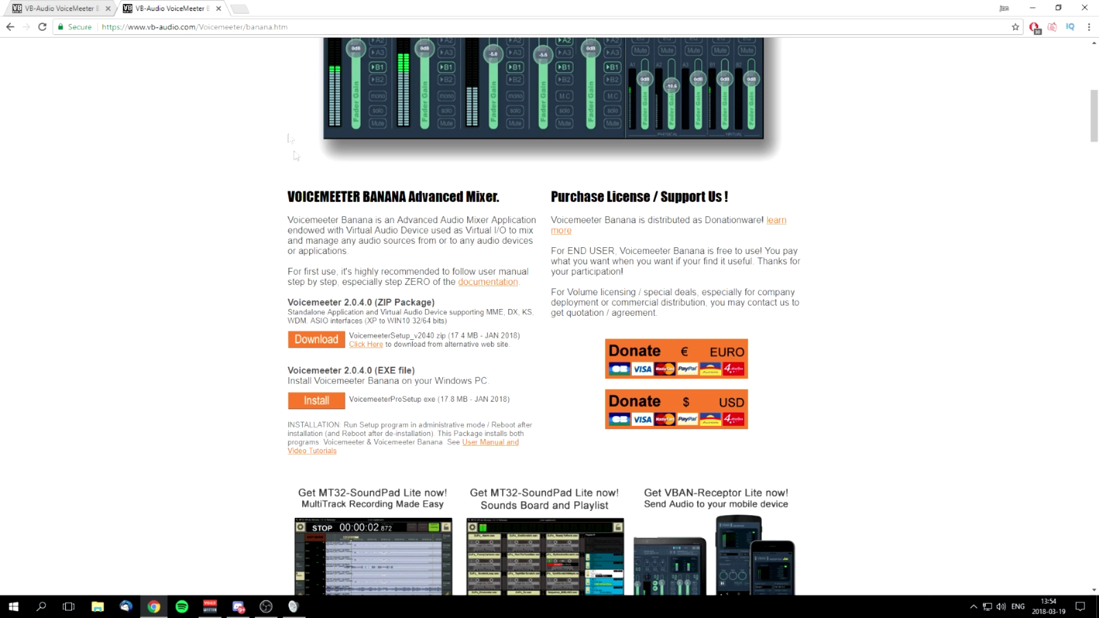
pyautogui.click(238, 10)
pyautogui.write('y')
pyautogui.press('Return')
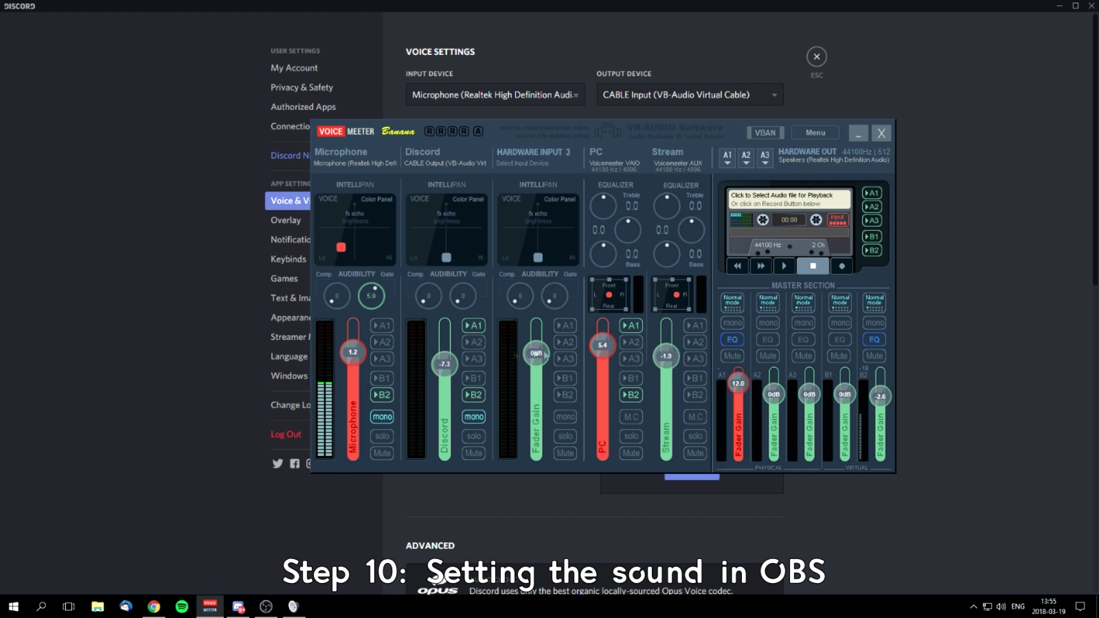
# Confirm OBS's Mic/Aux source device is VoiceMeeter Aux Output, then return to the Voicemeeter mixer
pyautogui.click(266, 606)
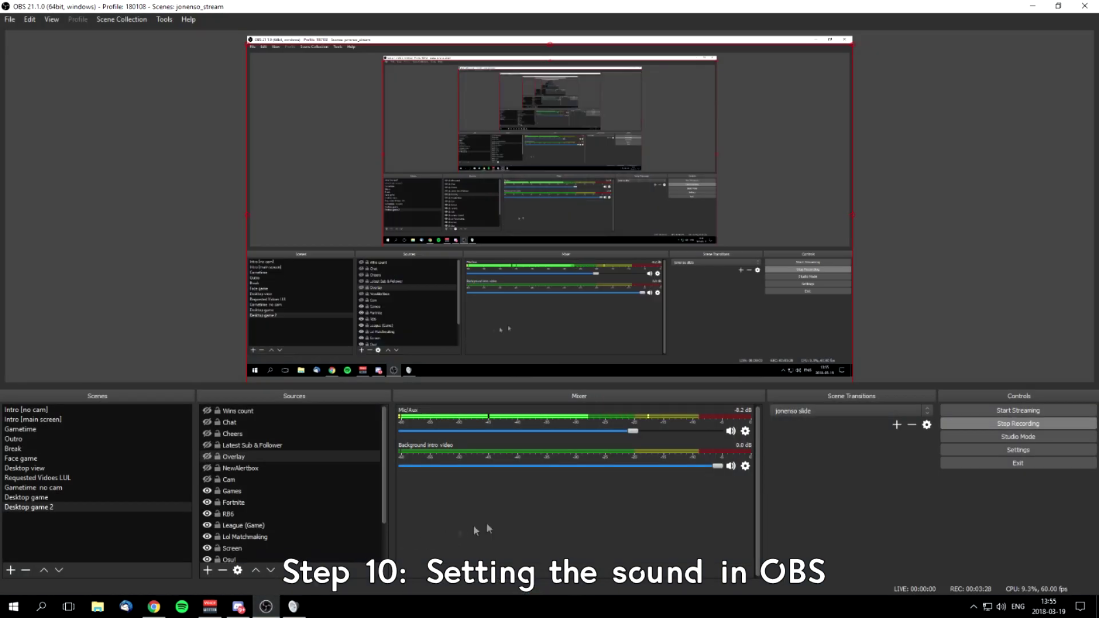
pyautogui.click(745, 431)
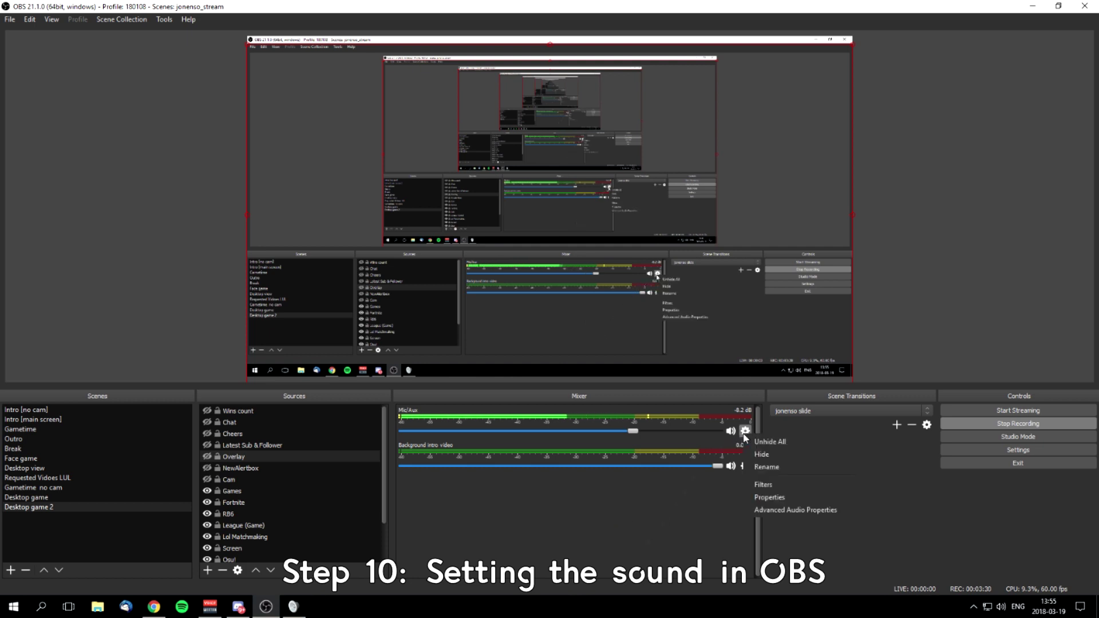
pyautogui.click(766, 497)
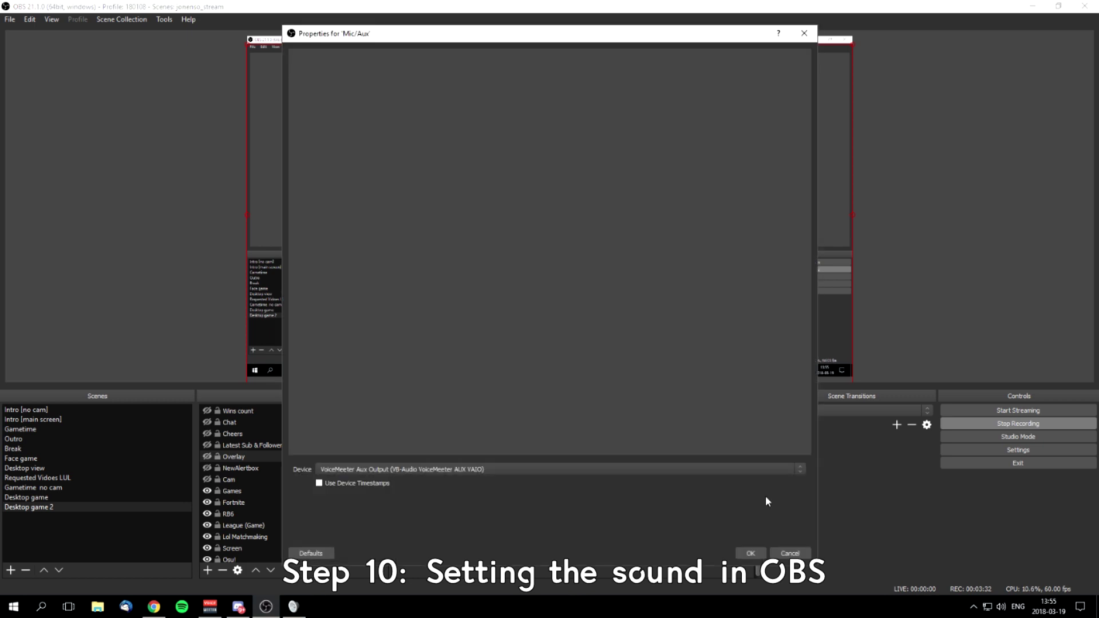
pyautogui.click(496, 469)
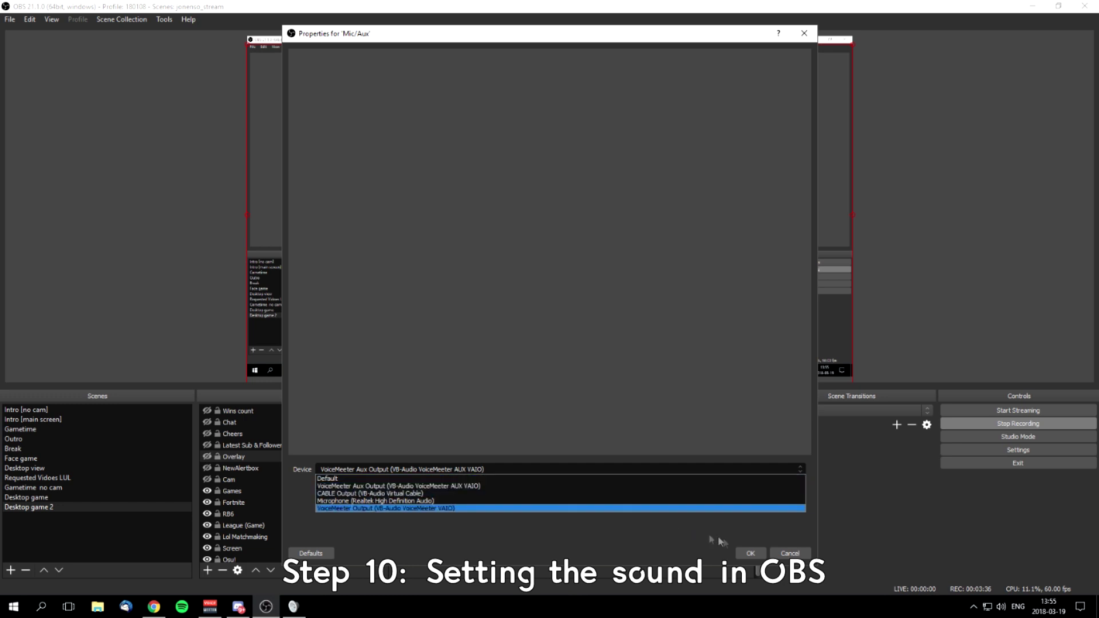
pyautogui.click(752, 552)
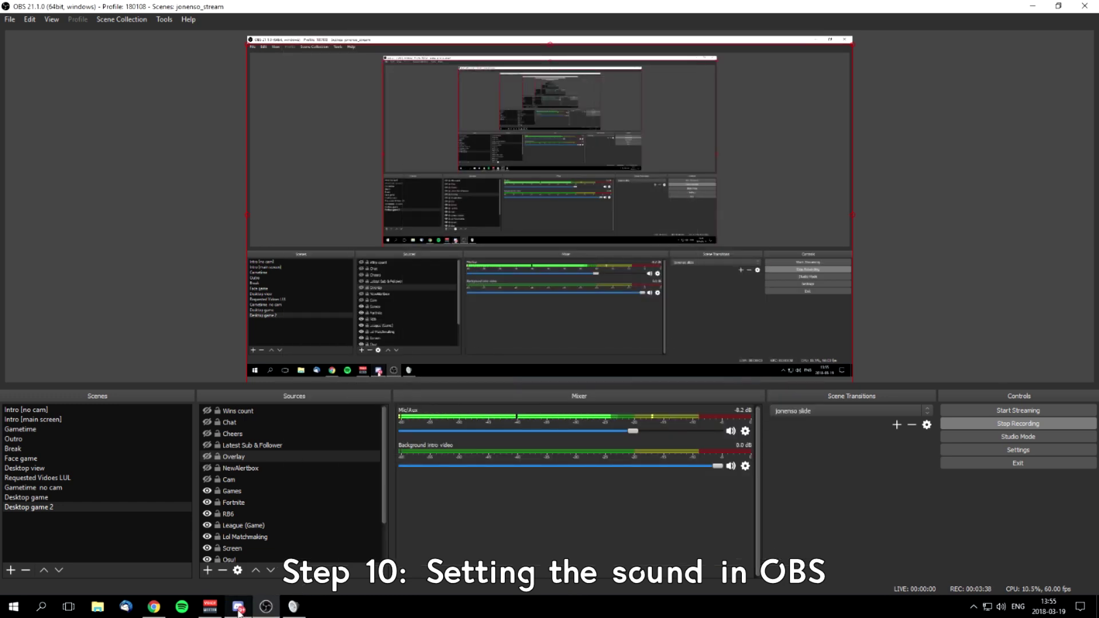
pyautogui.click(210, 606)
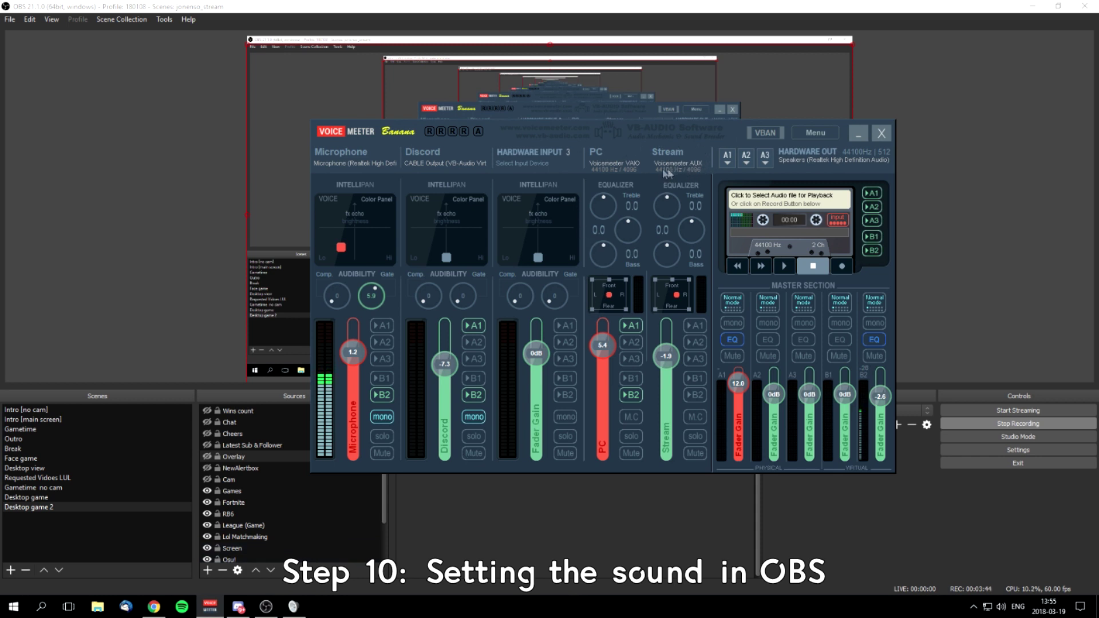
# Move the Voicemeeter Banana mixer aside and minimise it to reveal OBS and its Mic/Aux meter
pyautogui.moveTo(540, 132); pyautogui.dragTo(719, 192)
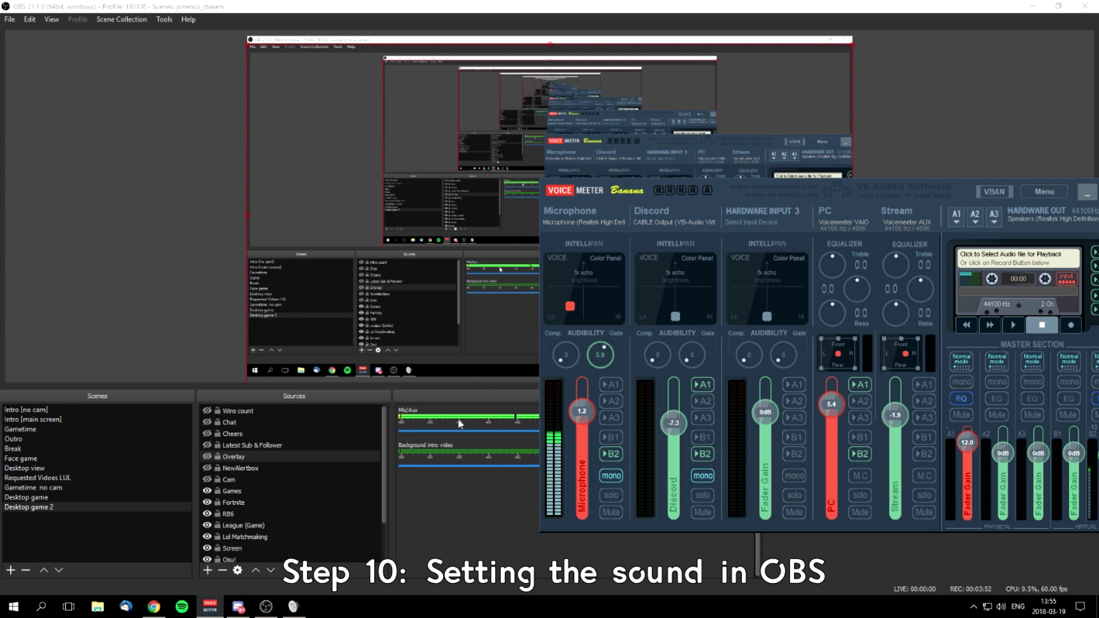
pyautogui.click(734, 170)
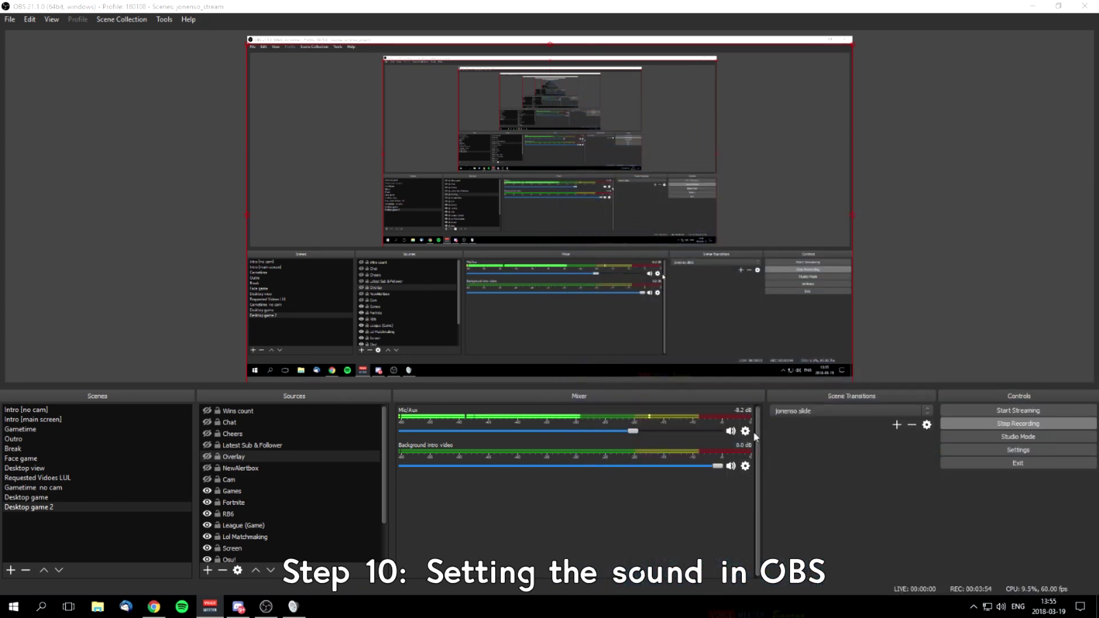
pyautogui.click(745, 432)
pyautogui.click(790, 496)
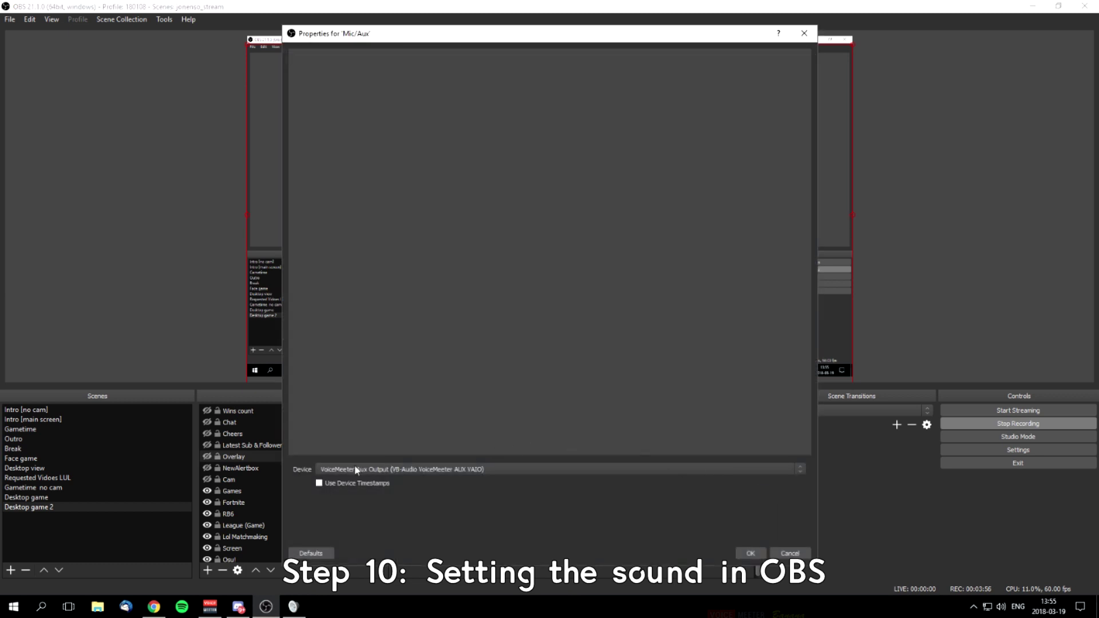
pyautogui.click(771, 552)
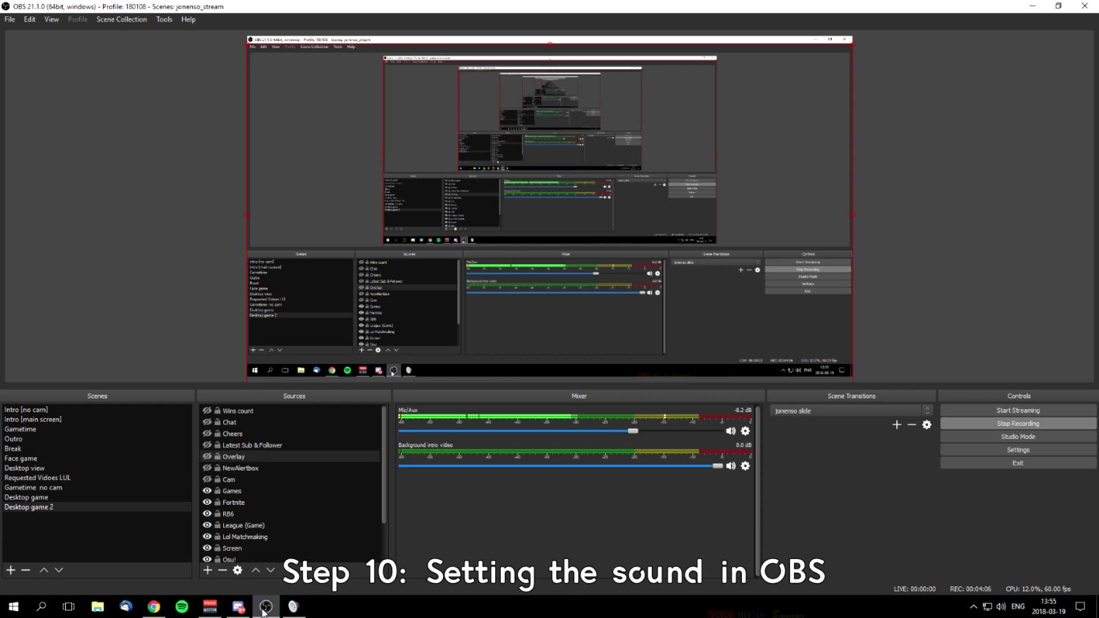
pyautogui.click(210, 607)
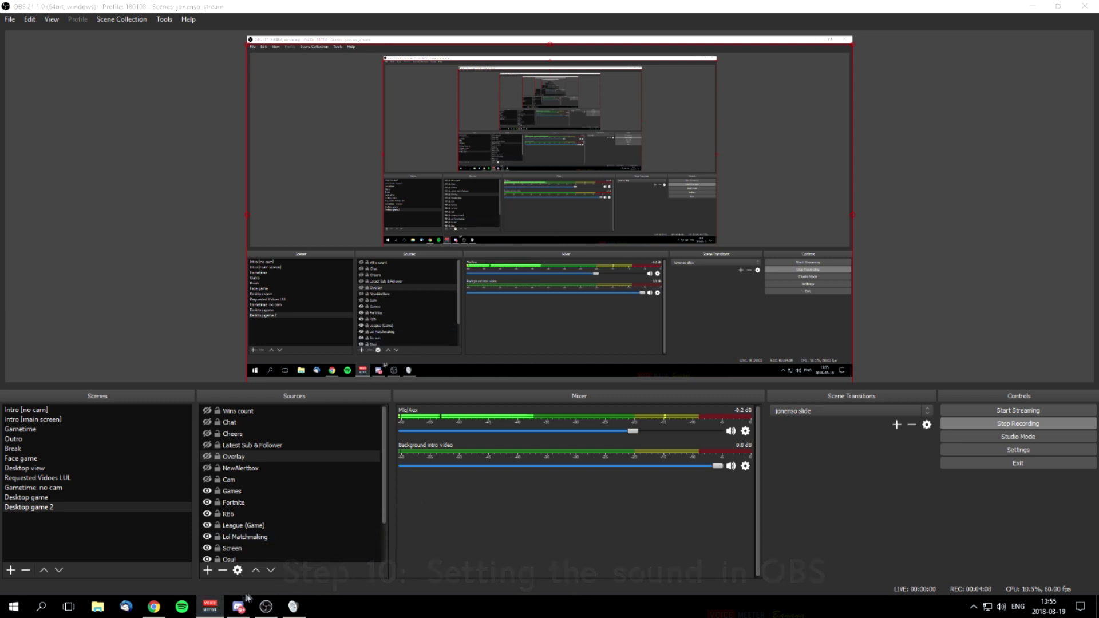